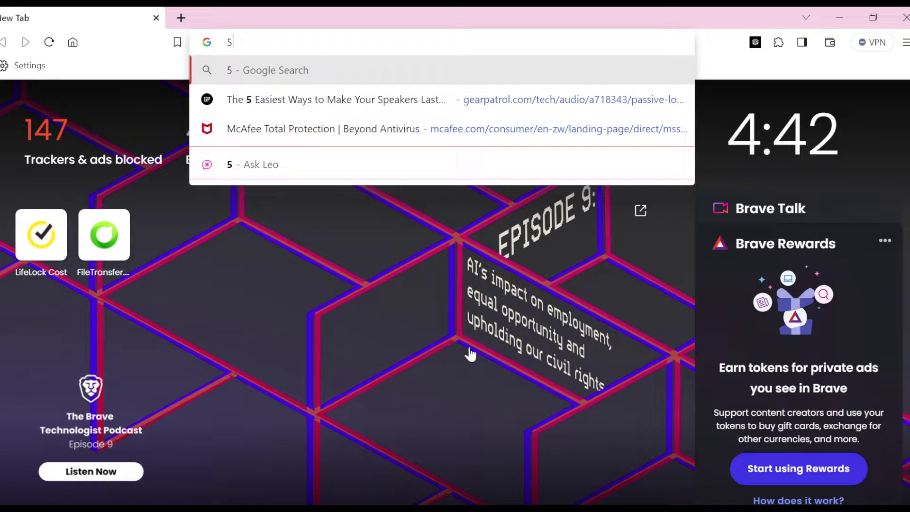
- Load brave://settings and scroll the sidebar down to reveal System and Reset settings
{"action": "key", "text": "BackSpace"}
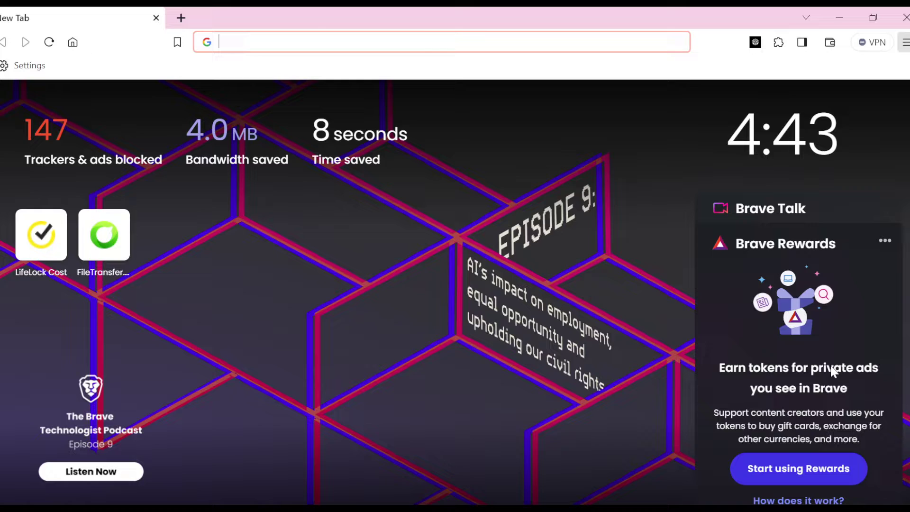
{"action": "key", "text": "Return"}
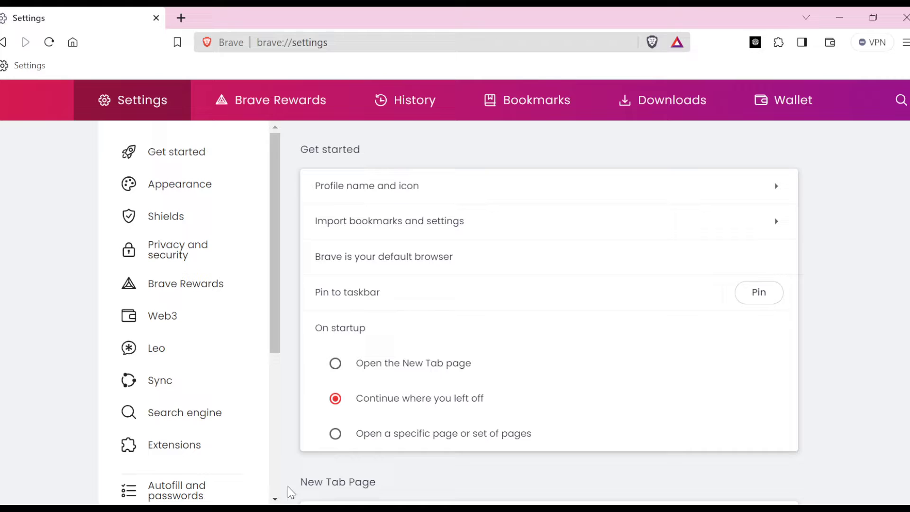
{"action": "left_click", "coordinate": [274, 498]}
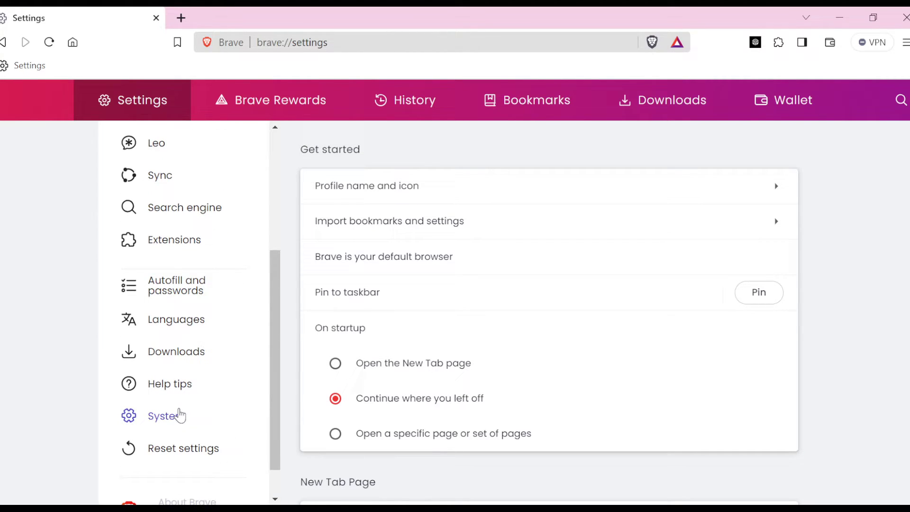
- In System settings, switch off 'Continue running background apps' and 'Use hardware acceleration when available'
{"action": "left_click", "coordinate": [166, 416]}
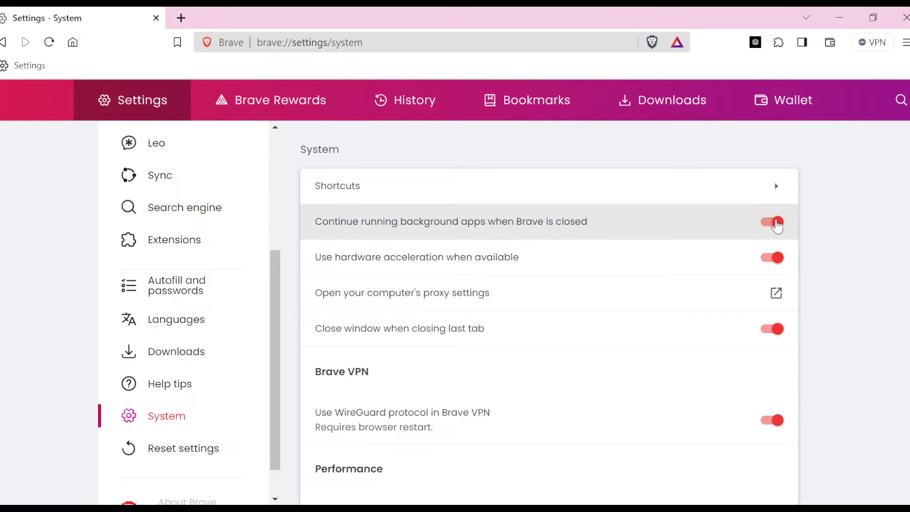
{"action": "left_click", "coordinate": [773, 223]}
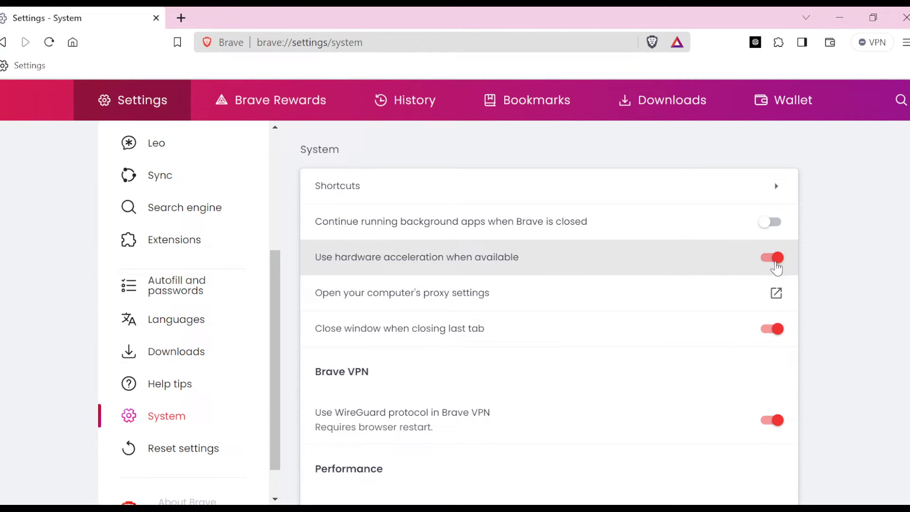
{"action": "left_click", "coordinate": [773, 259]}
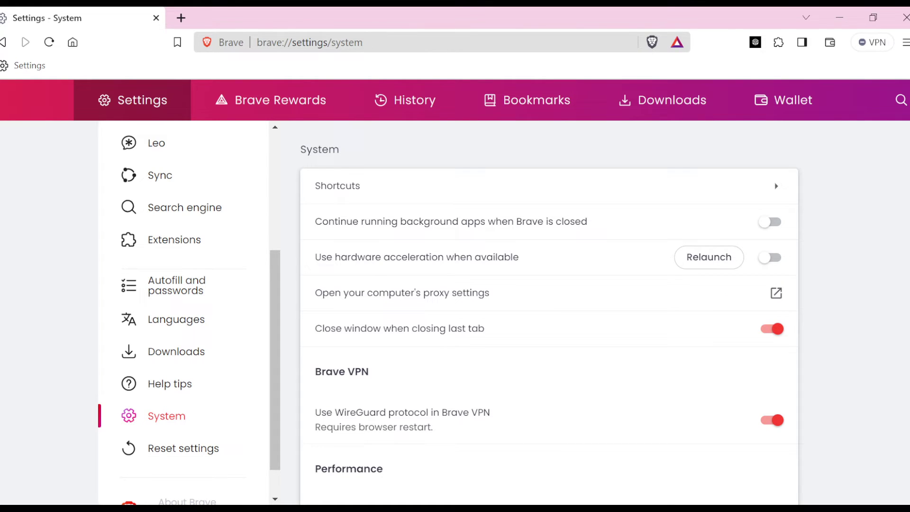
{"action": "scroll", "coordinate": [547, 313], "scroll_direction": "down", "scroll_amount": 3}
{"action": "scroll", "coordinate": [547, 312], "scroll_direction": "down", "scroll_amount": 2}
{"action": "scroll", "coordinate": [547, 313], "scroll_direction": "down", "scroll_amount": 1}
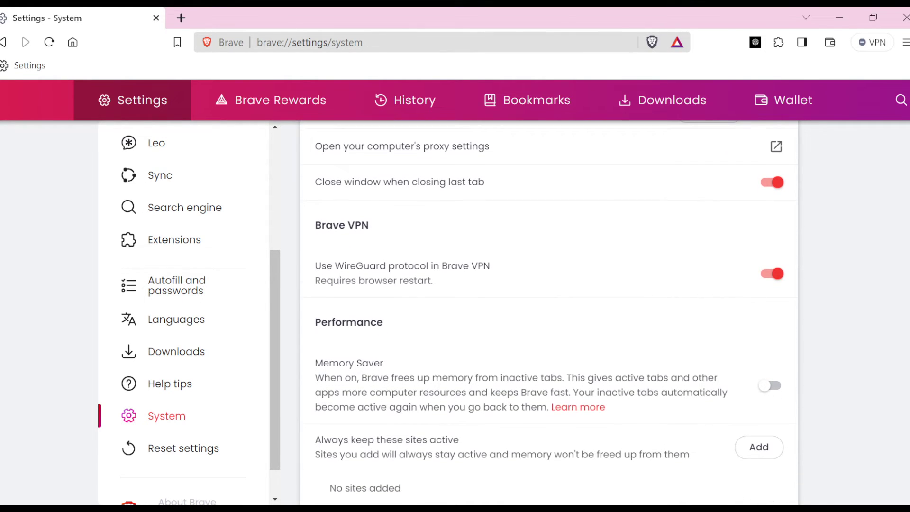
{"action": "scroll", "coordinate": [547, 313], "scroll_direction": "down", "scroll_amount": 1}
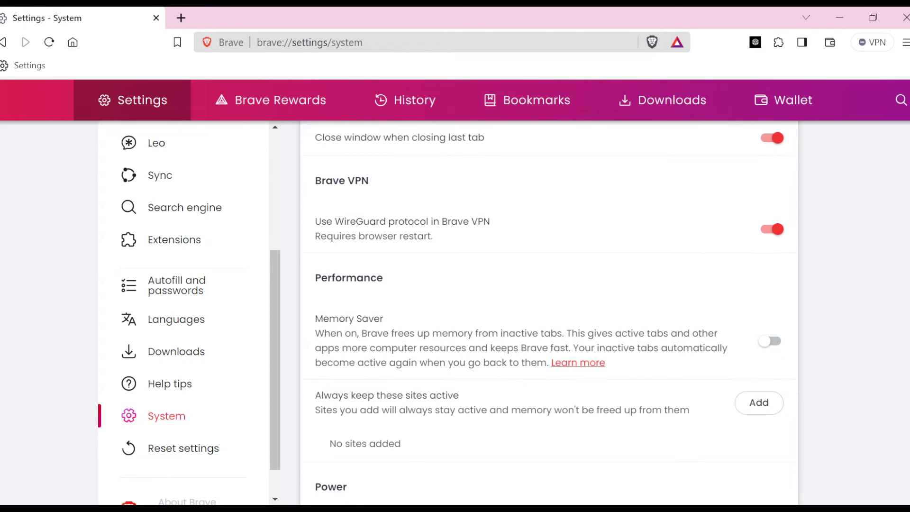
{"action": "scroll", "coordinate": [548, 320], "scroll_direction": "down", "scroll_amount": 3}
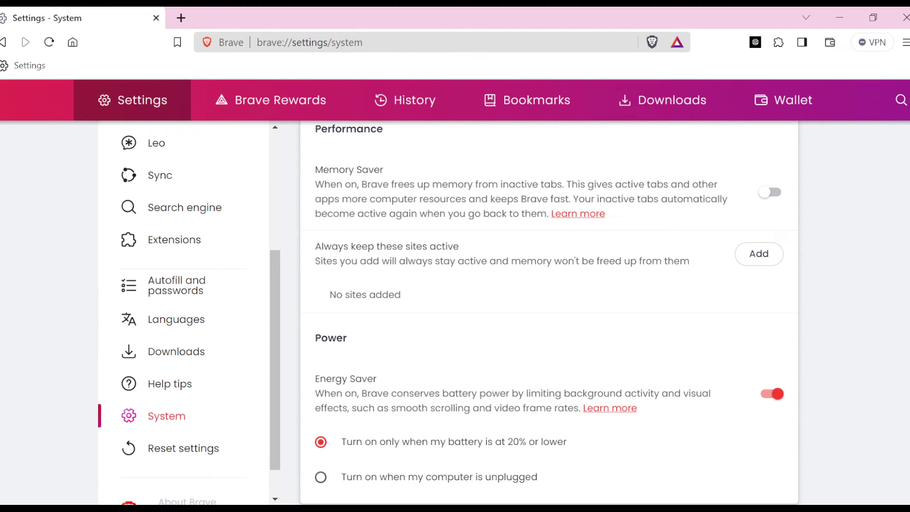